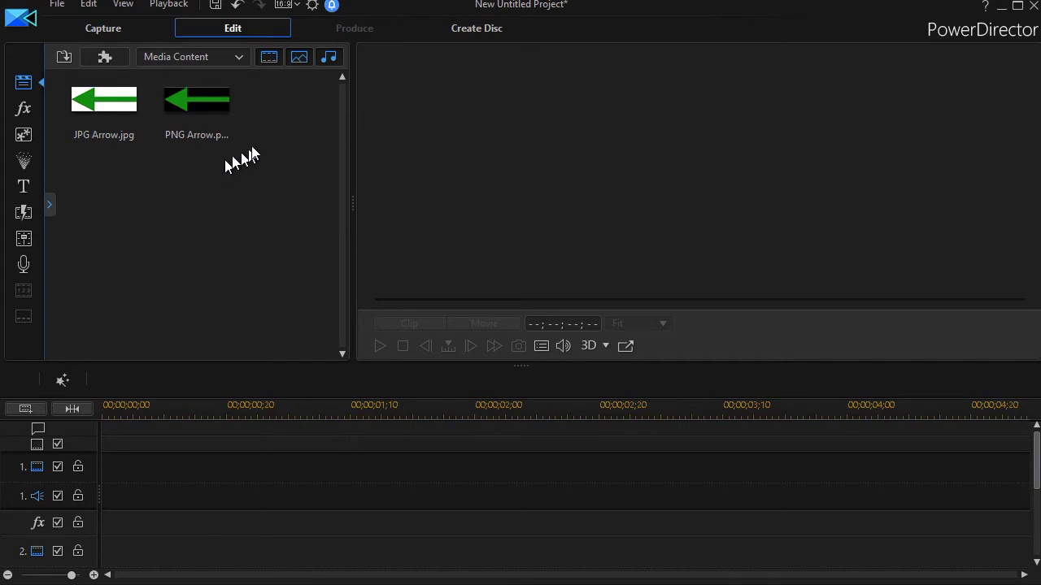
- Drag the gold 193,164,36 board from the Color Boards library onto video track 1
{"action": "left_click", "coordinate": [239, 58]}
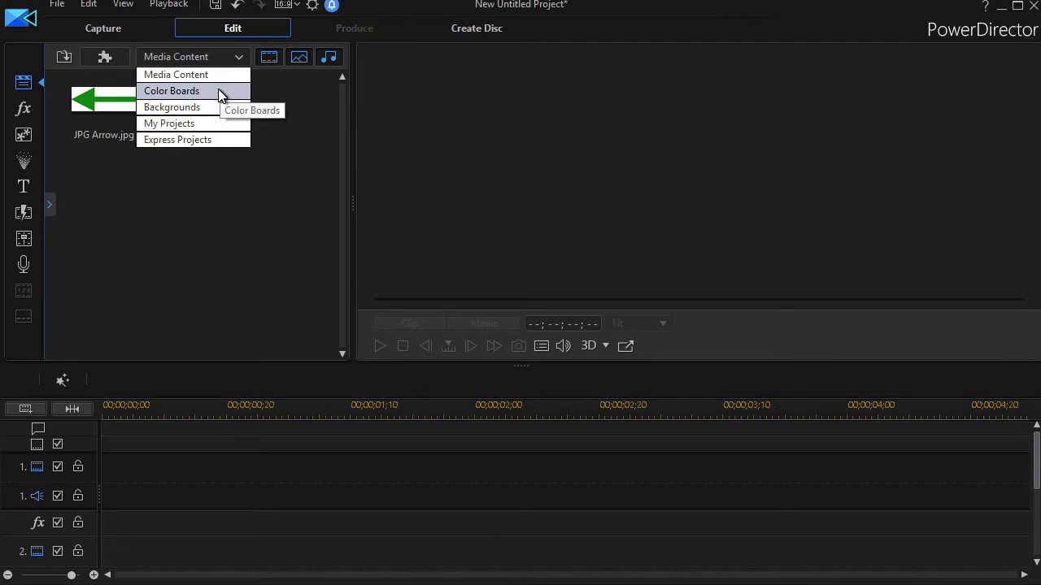
{"action": "left_click", "coordinate": [218, 92]}
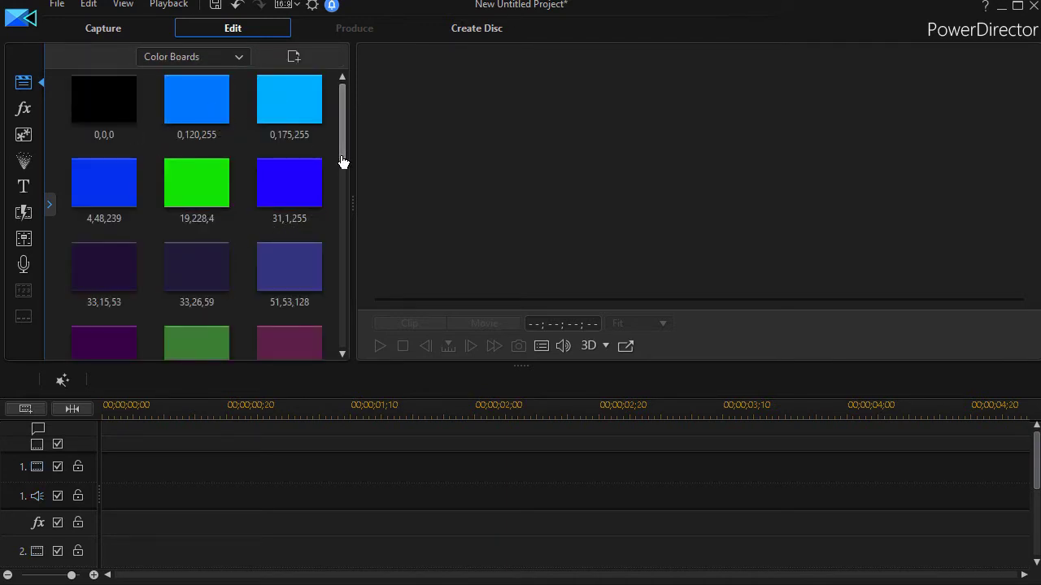
{"action": "left_click_drag", "start_coordinate": [344, 97], "coordinate": [346, 295]}
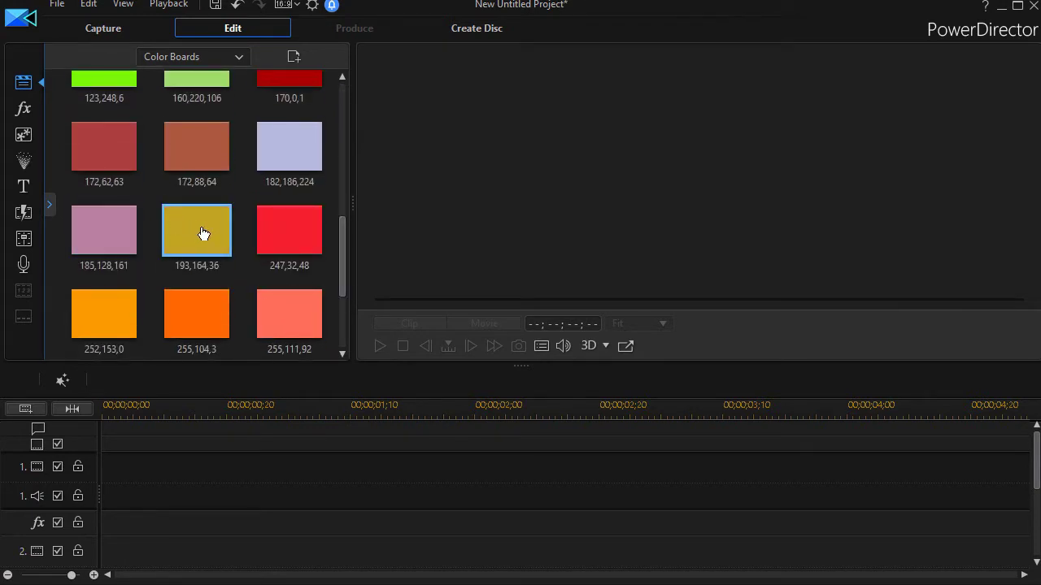
{"action": "mouse_move", "coordinate": [203, 233]}
{"action": "left_mouse_down"}
{"action": "mouse_move", "coordinate": [81, 462]}
{"action": "mouse_move", "coordinate": [57, 464]}
{"action": "left_mouse_up"}
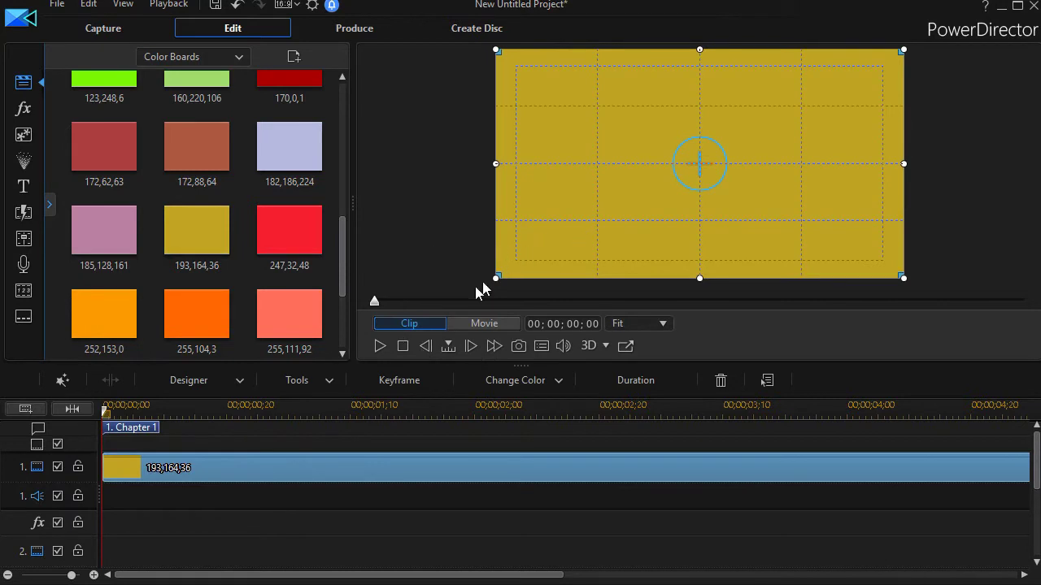
{"action": "left_click", "coordinate": [237, 56]}
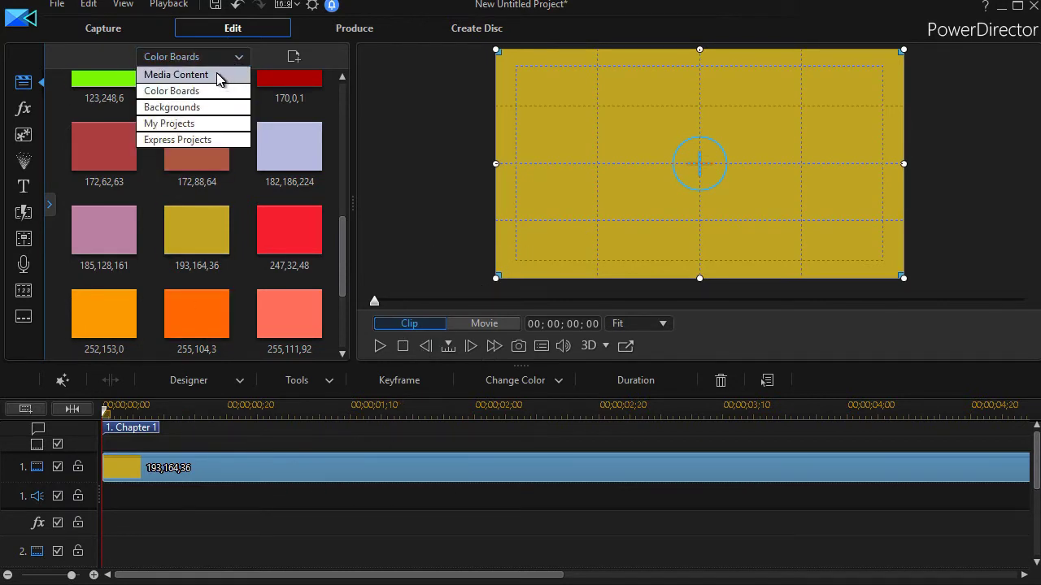
- Add the PNG arrow to video track 2, shrunk to about half size and right of centre
{"action": "left_click", "coordinate": [225, 75]}
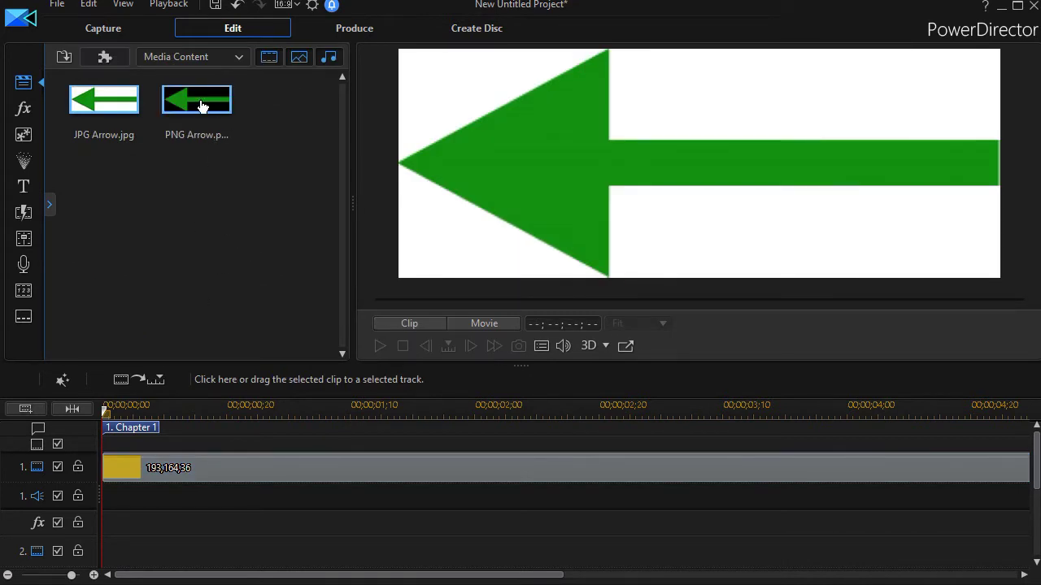
{"action": "left_click_drag", "start_coordinate": [201, 107], "coordinate": [118, 546]}
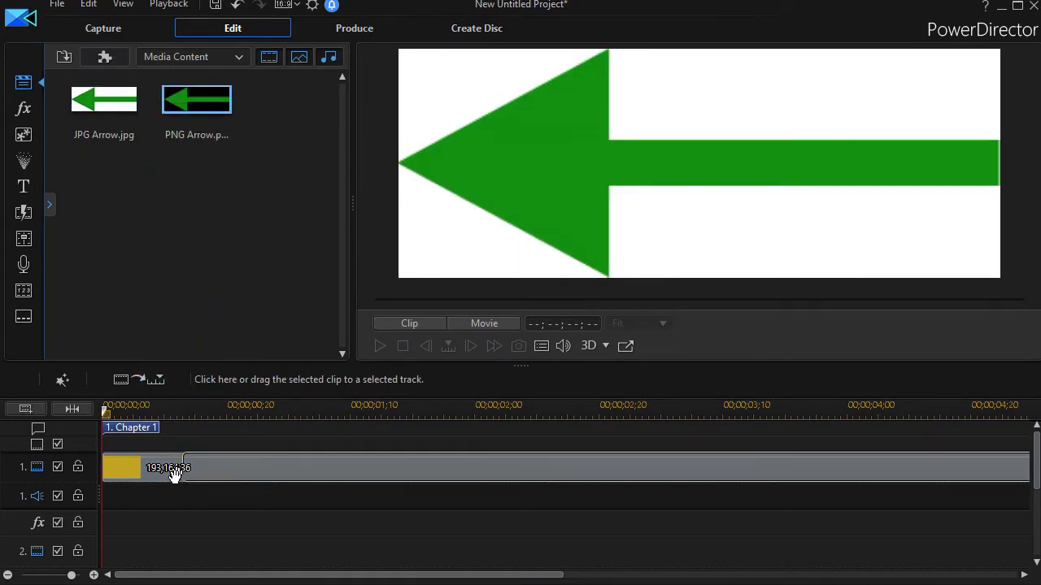
{"action": "mouse_move", "coordinate": [118, 547]}
{"action": "left_mouse_down"}
{"action": "mouse_move", "coordinate": [65, 529]}
{"action": "mouse_move", "coordinate": [77, 530]}
{"action": "left_mouse_up"}
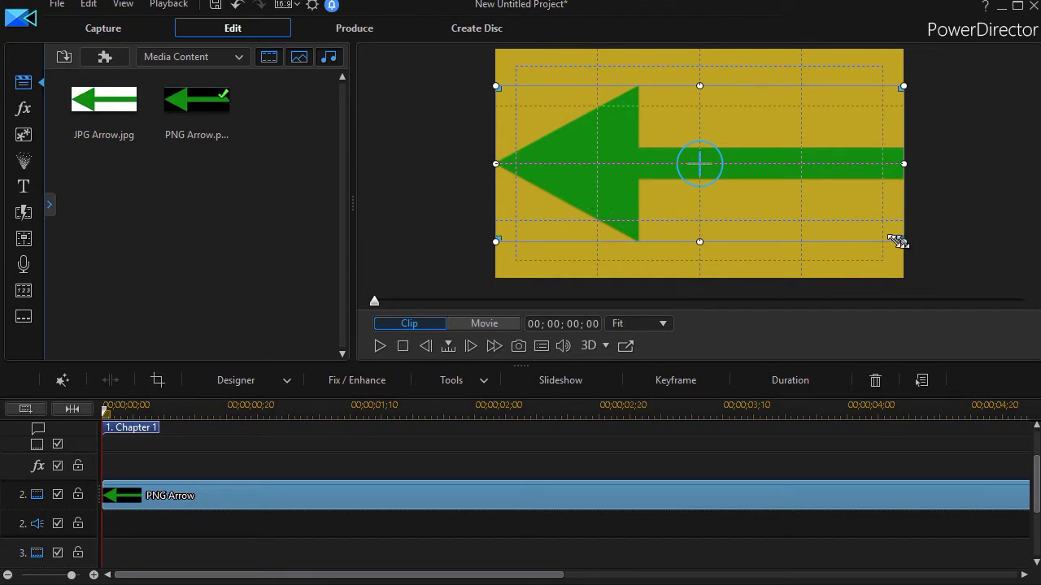
{"action": "left_click_drag", "start_coordinate": [897, 241], "coordinate": [714, 169]}
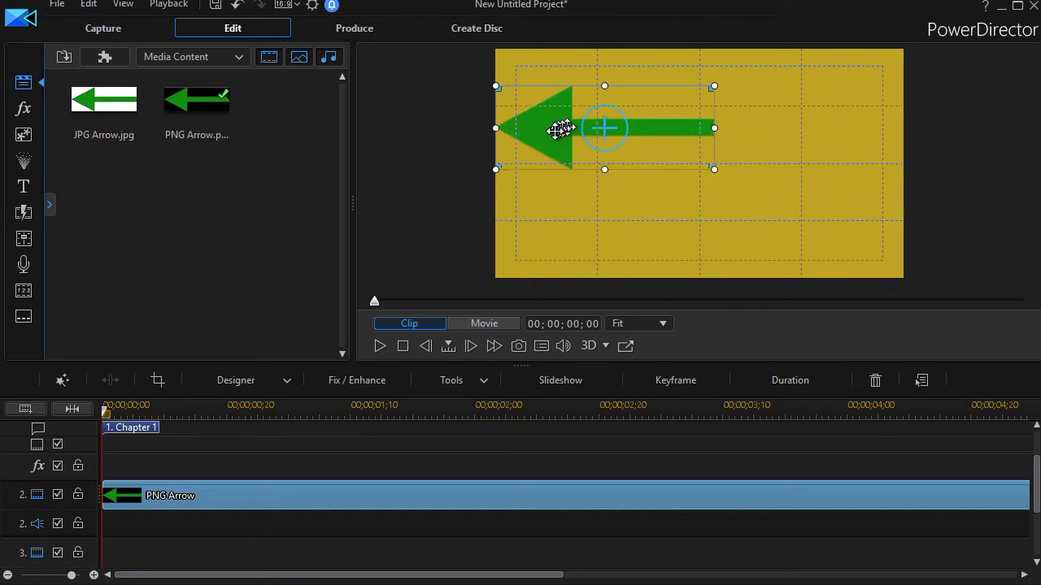
{"action": "left_click_drag", "start_coordinate": [561, 128], "coordinate": [717, 172]}
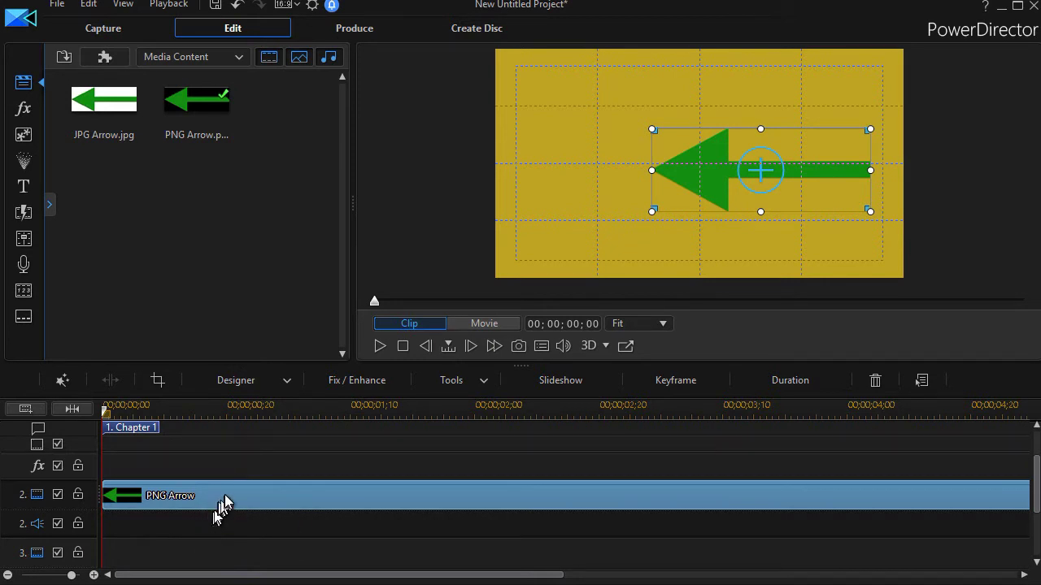
- In PiP Designer, rotate the PNG arrow to point down-right and move it toward the upper left
{"action": "double_click", "coordinate": [223, 495]}
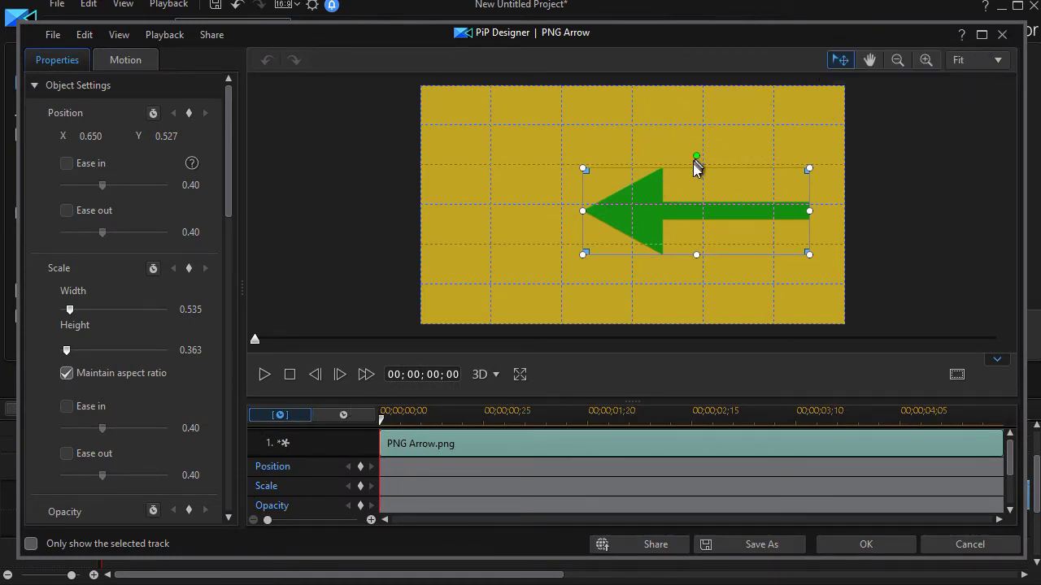
{"action": "left_click_drag", "start_coordinate": [695, 154], "coordinate": [683, 268]}
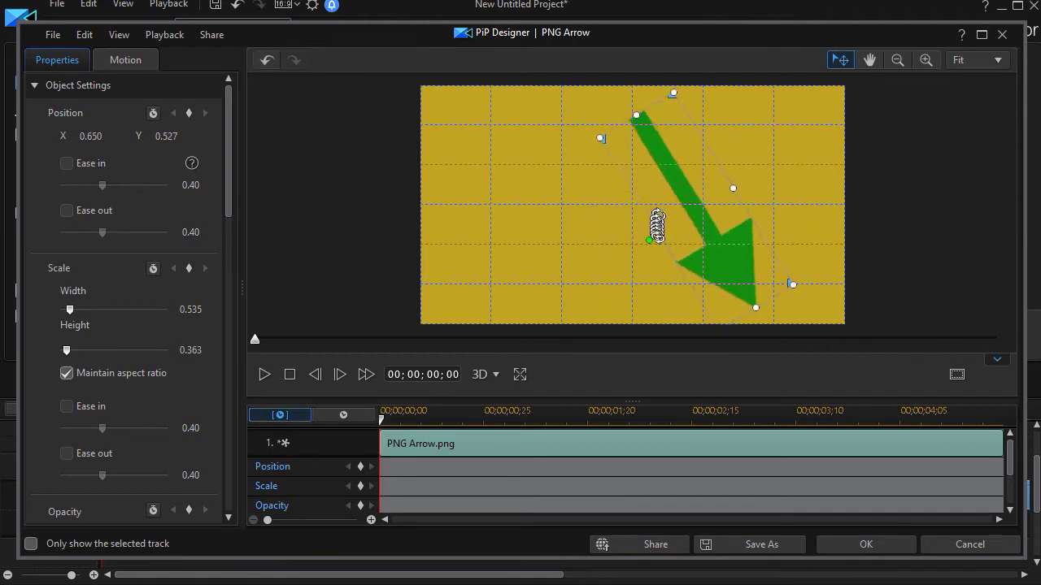
{"action": "left_click_drag", "start_coordinate": [693, 202], "coordinate": [563, 167]}
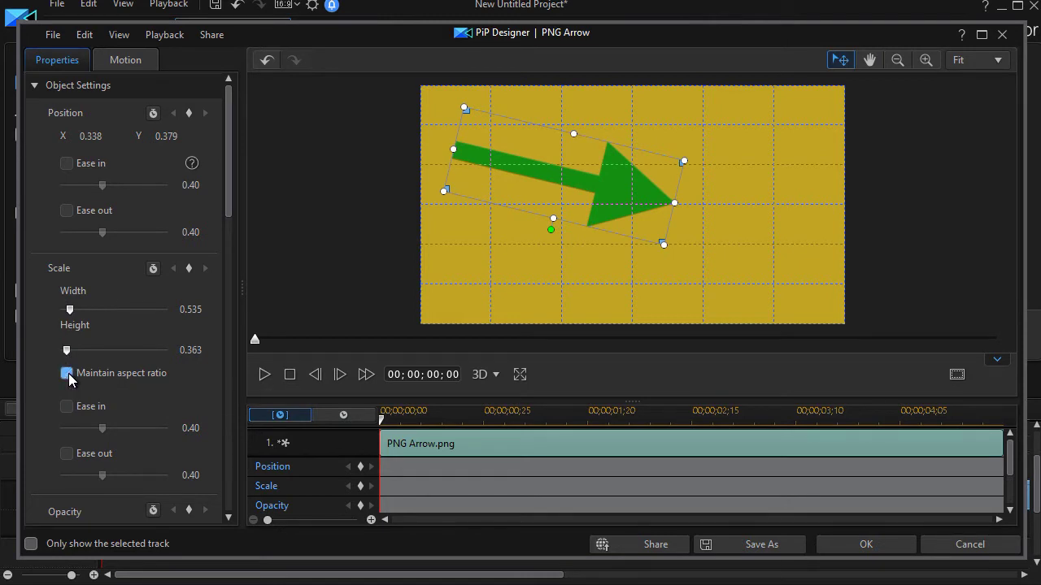
- Unlock the aspect ratio, stretch the arrow taller and narrower, and settle it upper left
{"action": "left_click", "coordinate": [69, 376]}
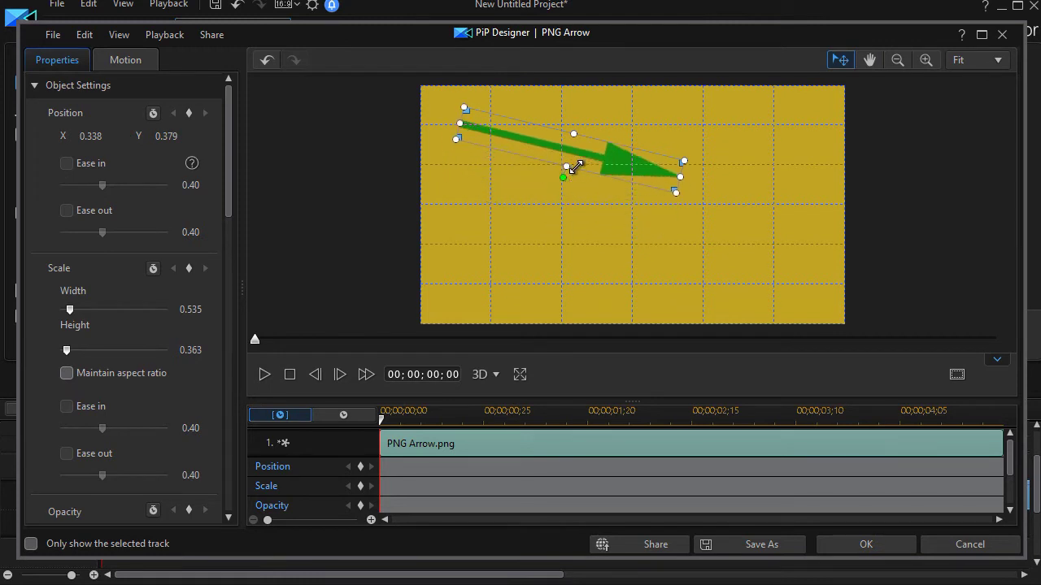
{"action": "mouse_move", "coordinate": [554, 216]}
{"action": "left_mouse_down"}
{"action": "mouse_move", "coordinate": [571, 265]}
{"action": "mouse_move", "coordinate": [603, 274]}
{"action": "left_mouse_up"}
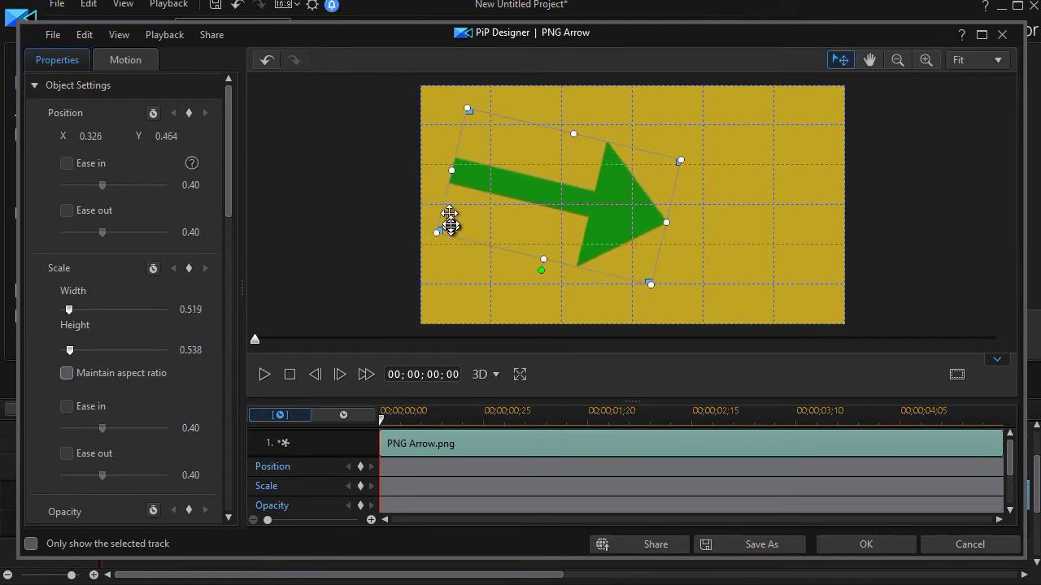
{"action": "mouse_move", "coordinate": [453, 169]}
{"action": "left_mouse_down"}
{"action": "mouse_move", "coordinate": [561, 212]}
{"action": "mouse_move", "coordinate": [486, 186]}
{"action": "mouse_move", "coordinate": [486, 199]}
{"action": "left_mouse_up"}
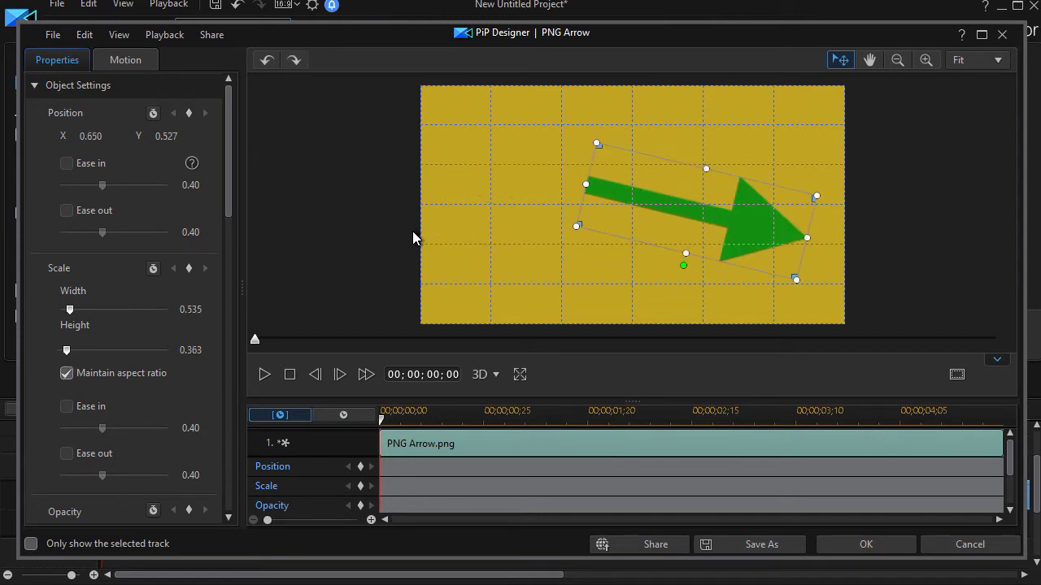
{"action": "mouse_move", "coordinate": [699, 186]}
{"action": "left_mouse_down"}
{"action": "mouse_move", "coordinate": [555, 177]}
{"action": "mouse_move", "coordinate": [555, 191]}
{"action": "left_mouse_up"}
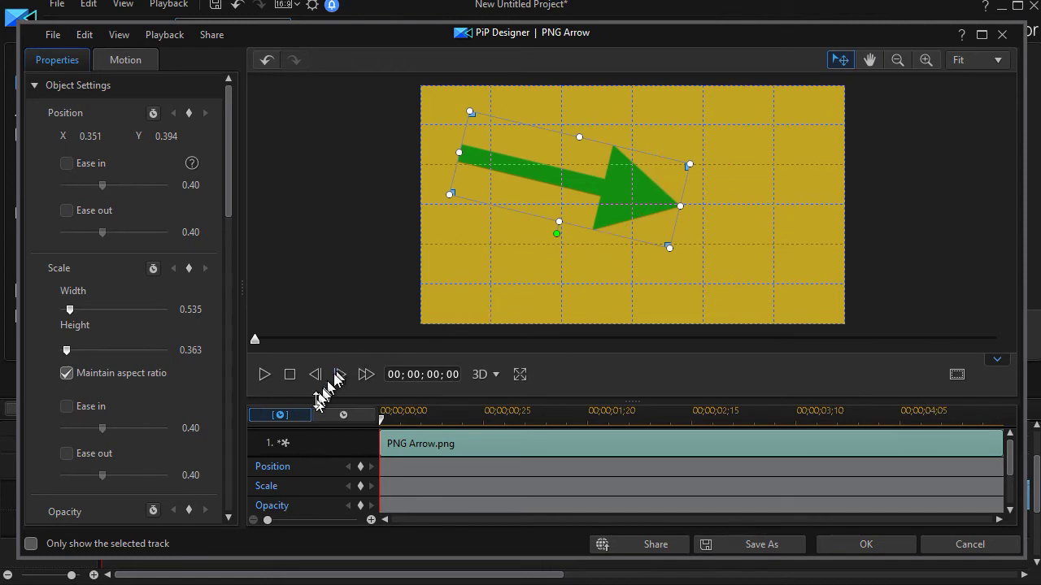
{"action": "left_click", "coordinate": [868, 548]}
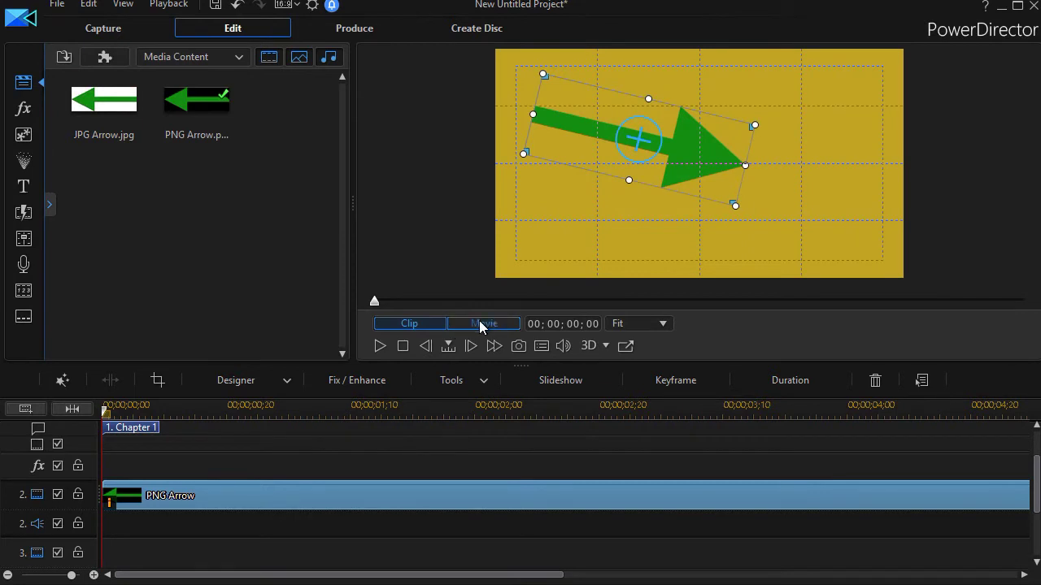
- Switch the preview to Movie mode to check the tilted arrow against the gold background
{"action": "left_click", "coordinate": [479, 324]}
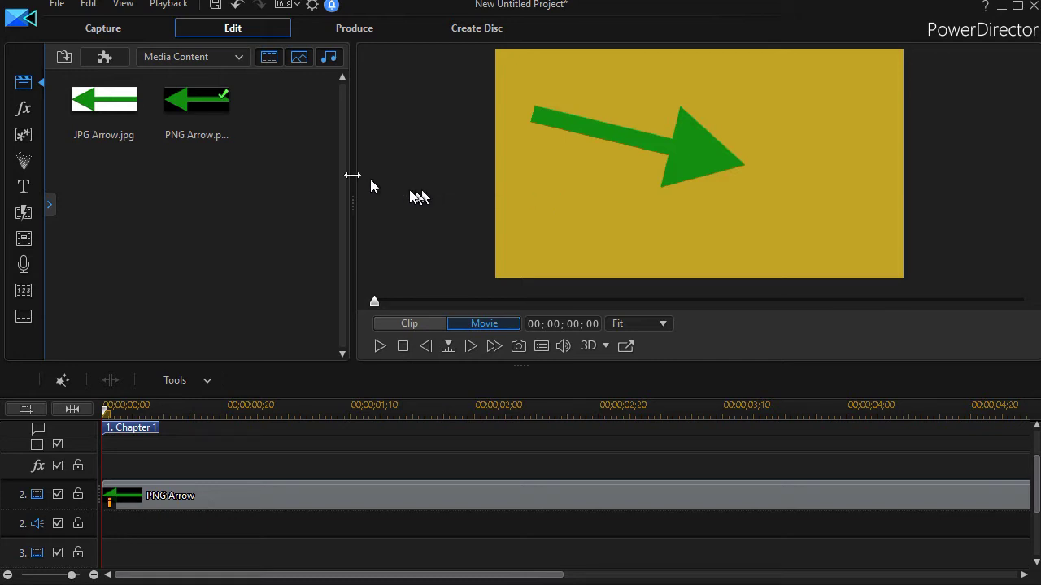
{"action": "left_click", "coordinate": [96, 100]}
- Drop JPG Arrow.jpg onto track 3, resize it into the lower right, and open PiP Designer
{"action": "left_click_drag", "start_coordinate": [96, 99], "coordinate": [209, 583]}
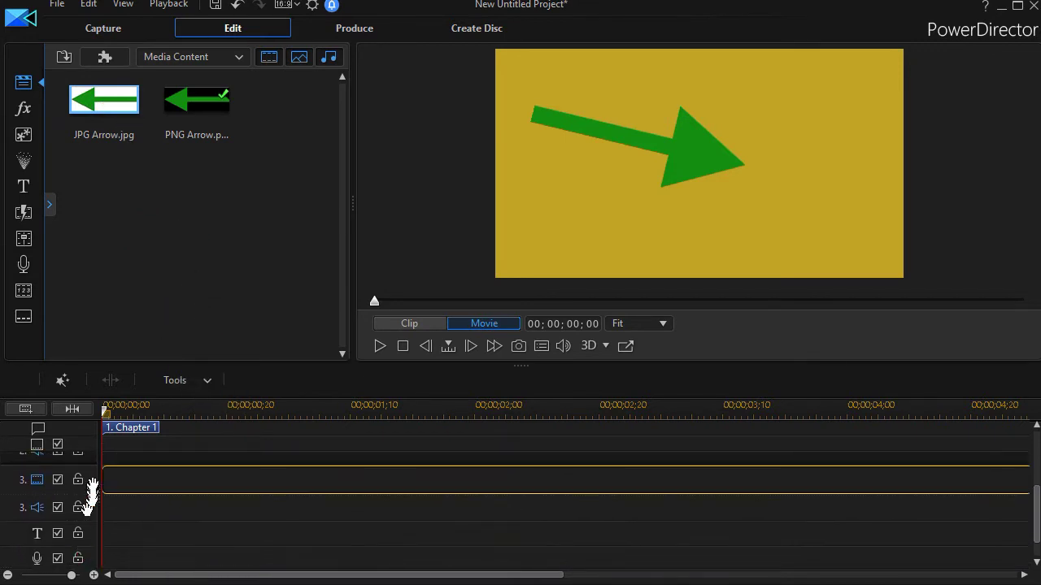
{"action": "left_click_drag", "start_coordinate": [209, 582], "coordinate": [128, 486]}
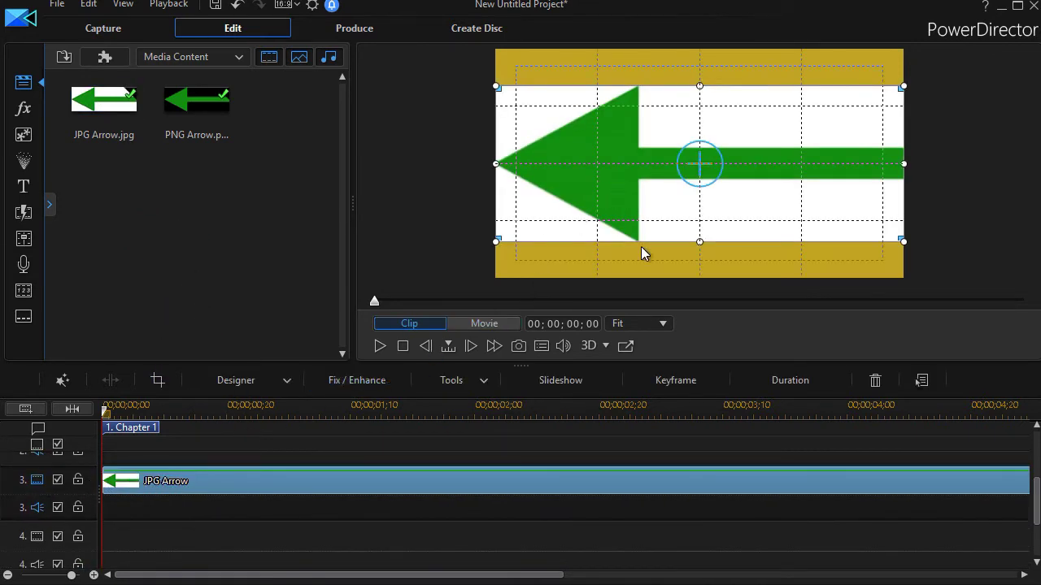
{"action": "left_click_drag", "start_coordinate": [498, 239], "coordinate": [691, 167]}
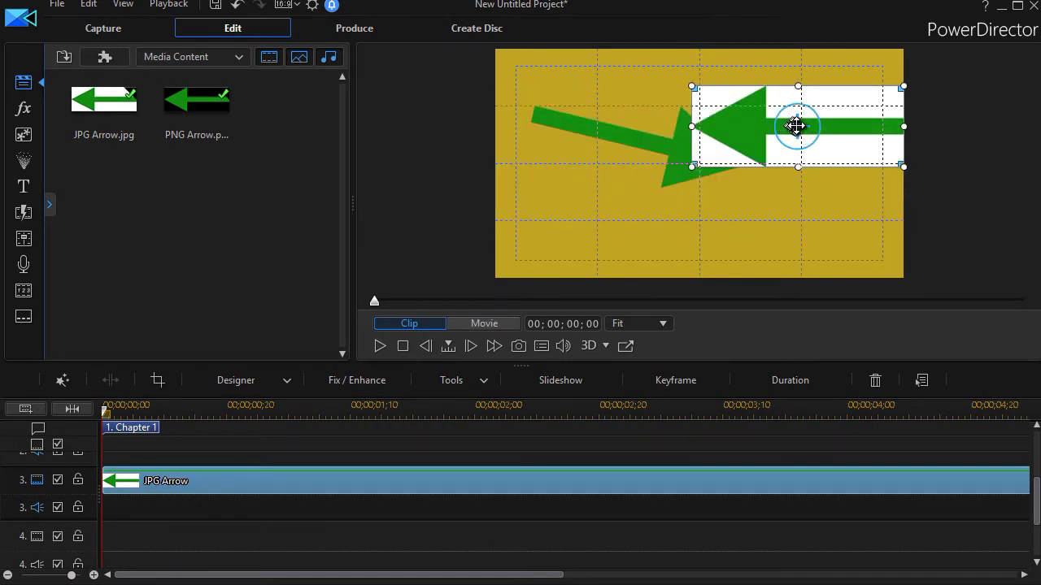
{"action": "mouse_move", "coordinate": [797, 126]}
{"action": "left_mouse_down"}
{"action": "mouse_move", "coordinate": [742, 216]}
{"action": "mouse_move", "coordinate": [763, 217]}
{"action": "left_mouse_up"}
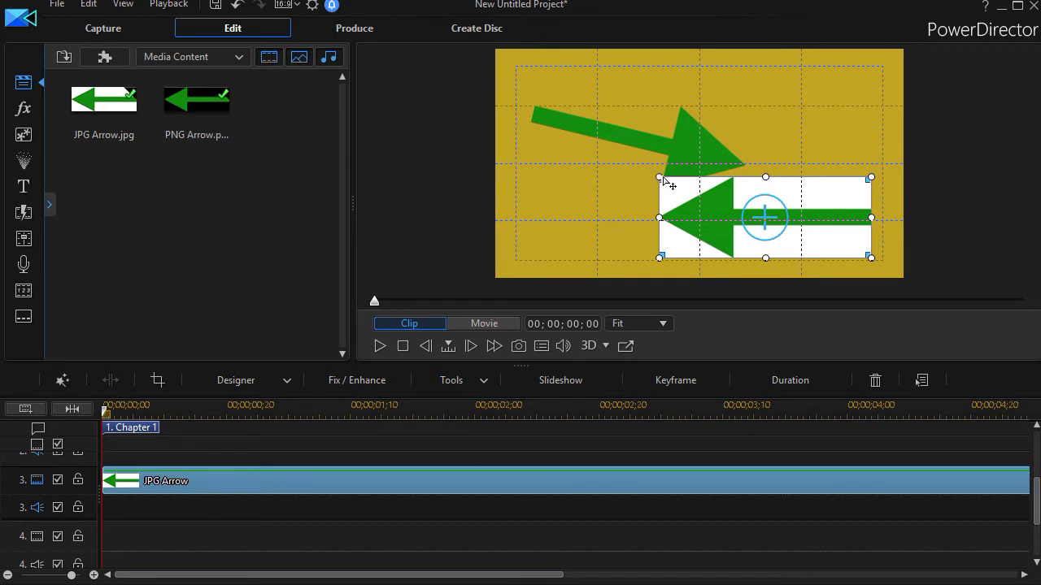
{"action": "left_click_drag", "start_coordinate": [659, 176], "coordinate": [691, 189]}
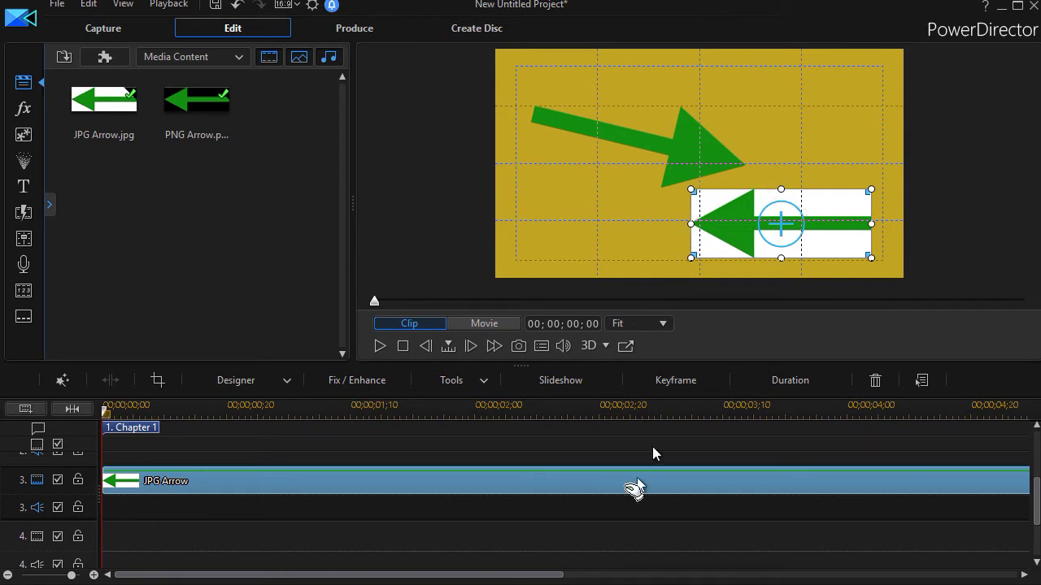
{"action": "mouse_move", "coordinate": [343, 472]}
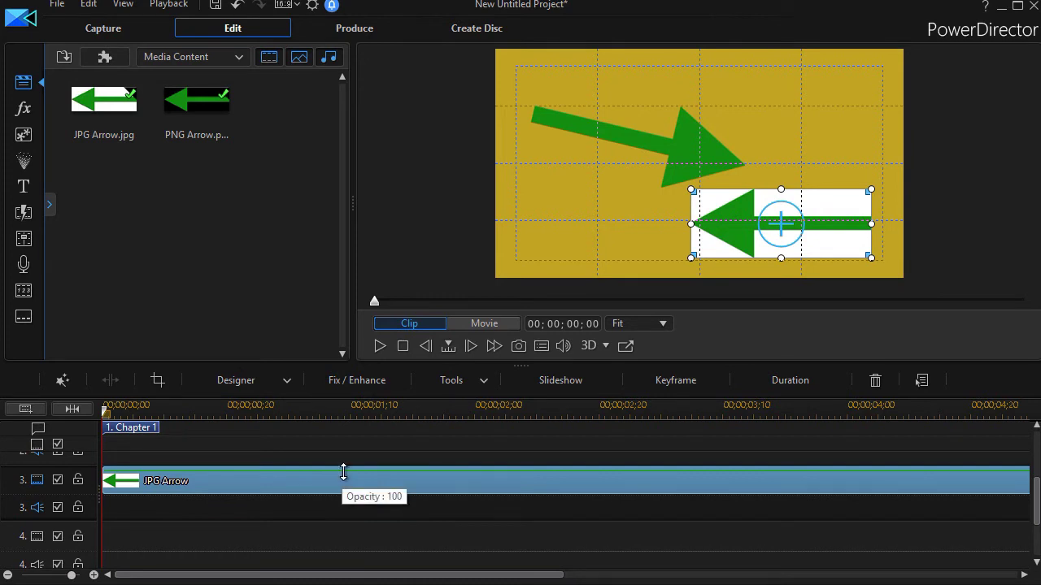
{"action": "double_click", "coordinate": [367, 472]}
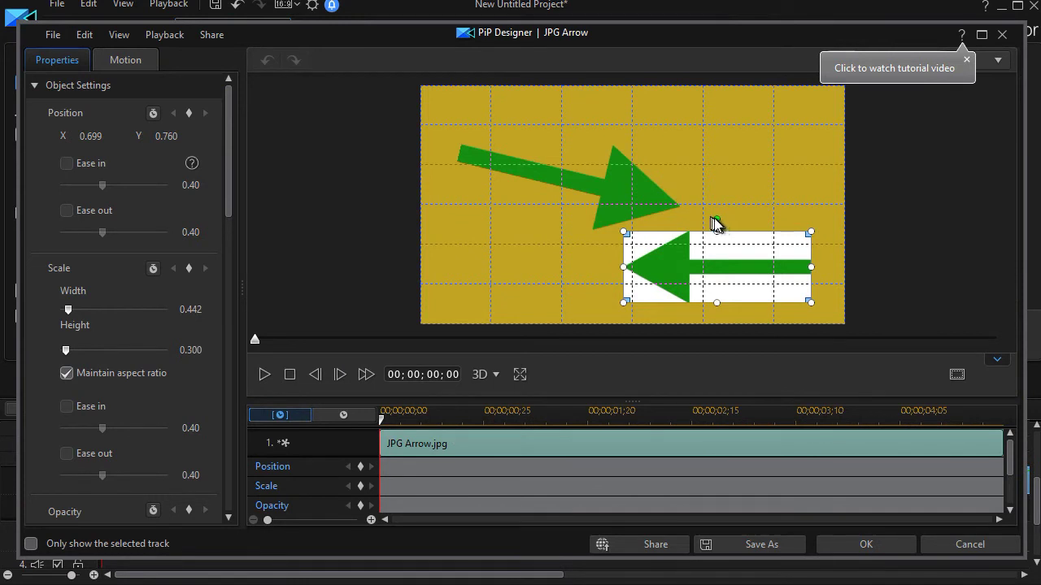
- Rotate the JPG arrow about -32° so it points down-left, and shift it up-right
{"action": "left_click_drag", "start_coordinate": [714, 222], "coordinate": [717, 216]}
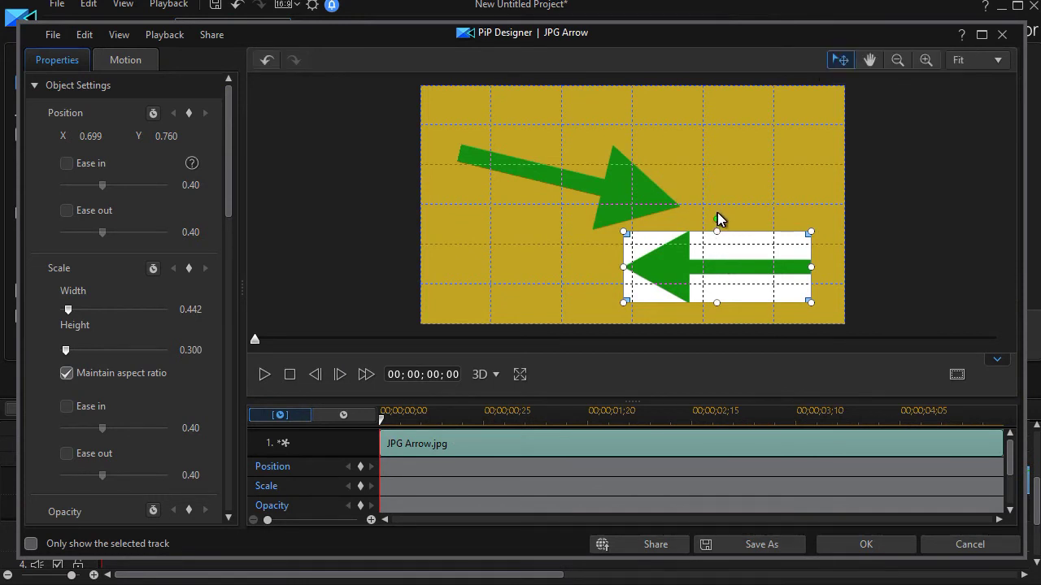
{"action": "left_click_drag", "start_coordinate": [715, 219], "coordinate": [682, 225]}
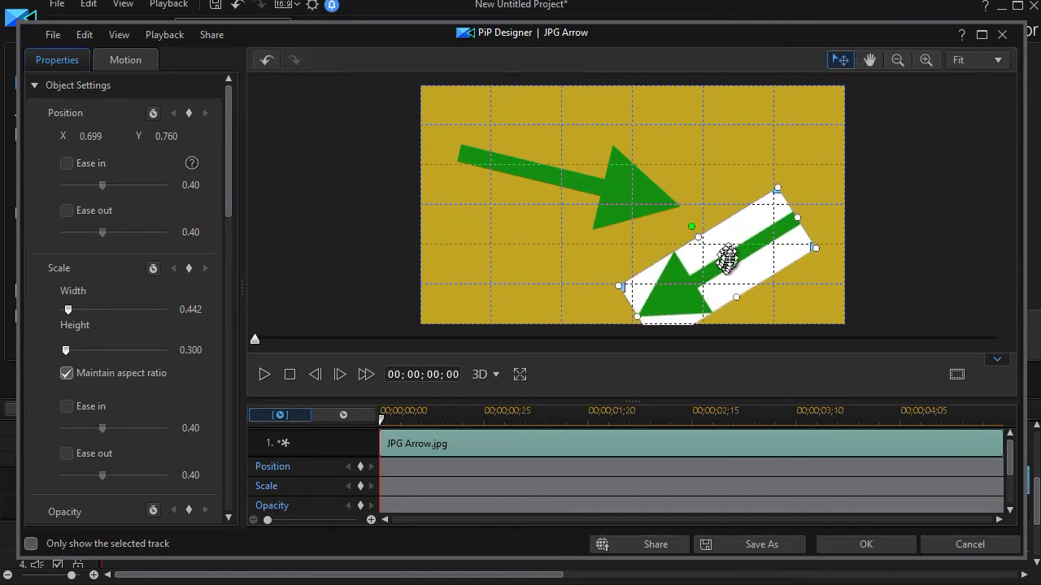
{"action": "mouse_move", "coordinate": [725, 256]}
{"action": "left_mouse_down"}
{"action": "mouse_move", "coordinate": [744, 171]}
{"action": "mouse_move", "coordinate": [741, 201]}
{"action": "left_mouse_up"}
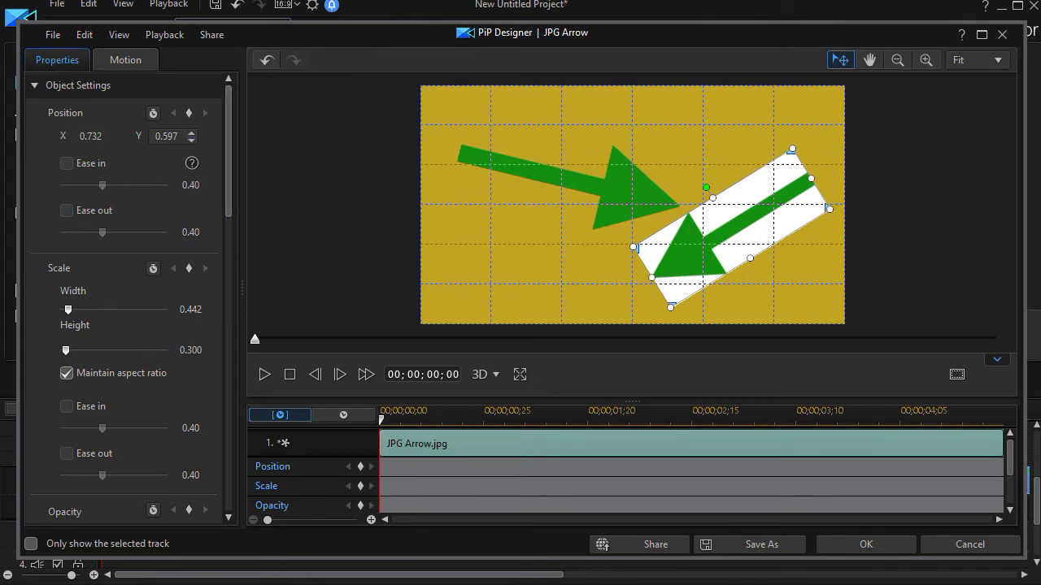
{"action": "left_click_drag", "start_coordinate": [226, 172], "coordinate": [216, 330]}
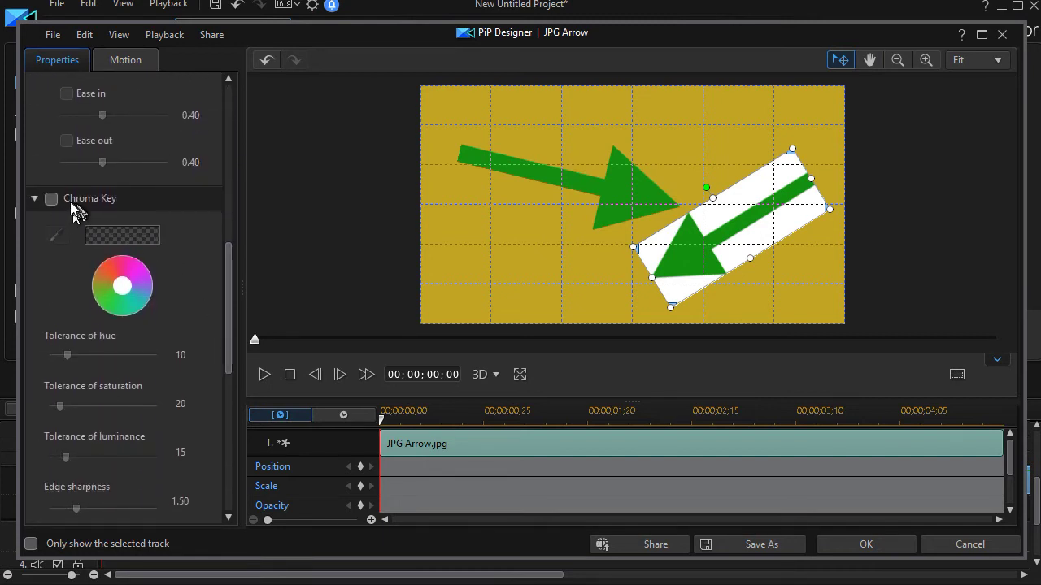
- Enable Chroma Key and eyedrop the white backdrop to remove it, then apply with OK
{"action": "left_click", "coordinate": [52, 199]}
{"action": "left_click", "coordinate": [51, 201]}
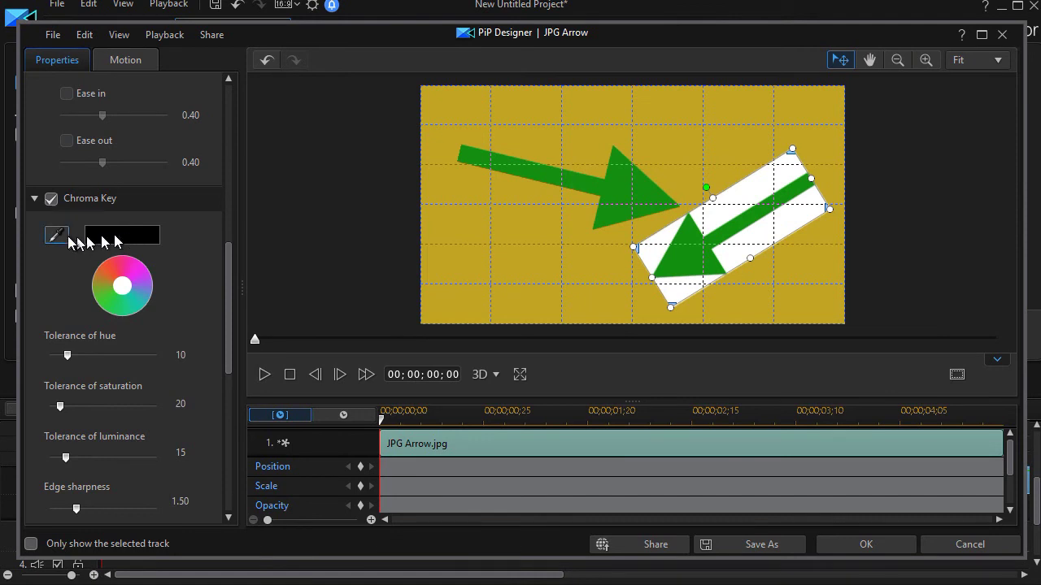
{"action": "left_click", "coordinate": [56, 235]}
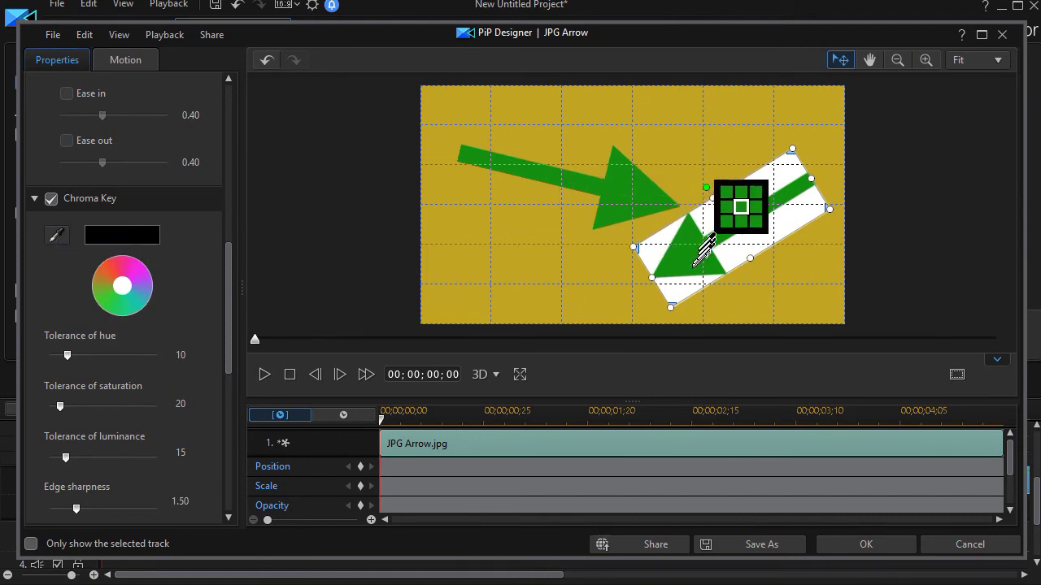
{"action": "left_click", "coordinate": [732, 205]}
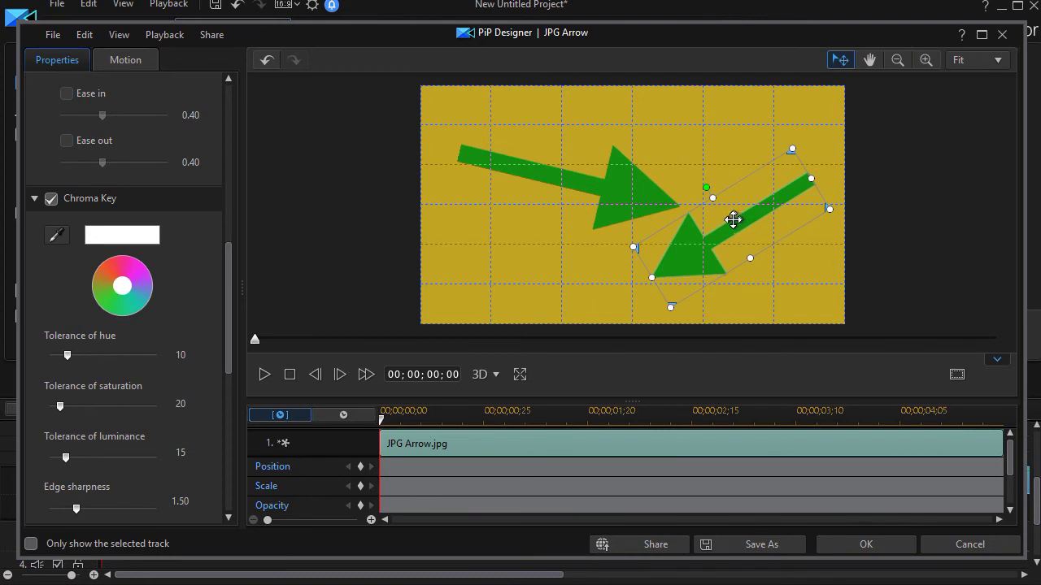
{"action": "left_click", "coordinate": [868, 547]}
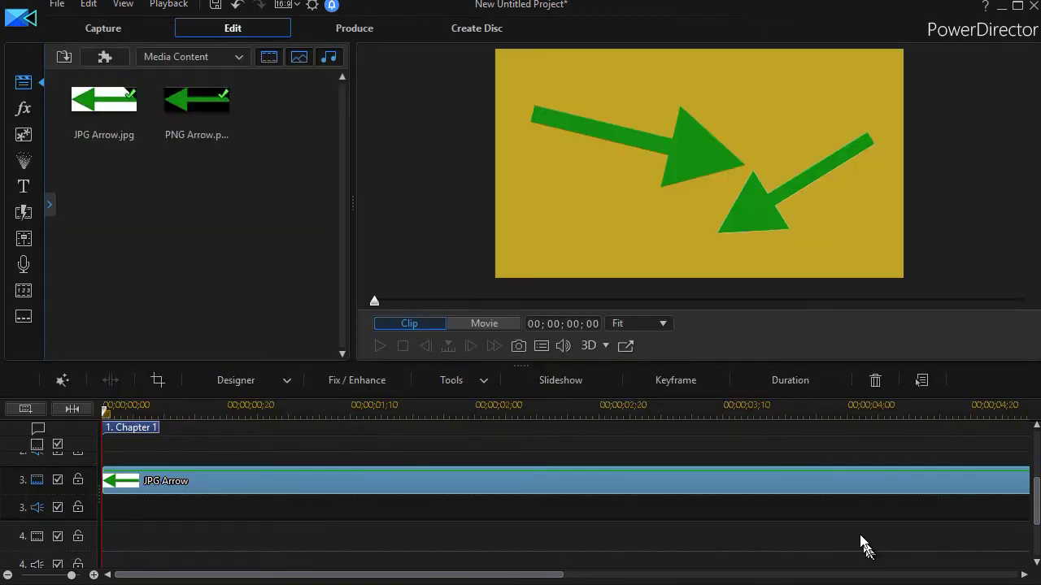
- Switch the preview to Movie mode to view both keyed green arrows on gold
{"action": "left_click", "coordinate": [484, 324]}
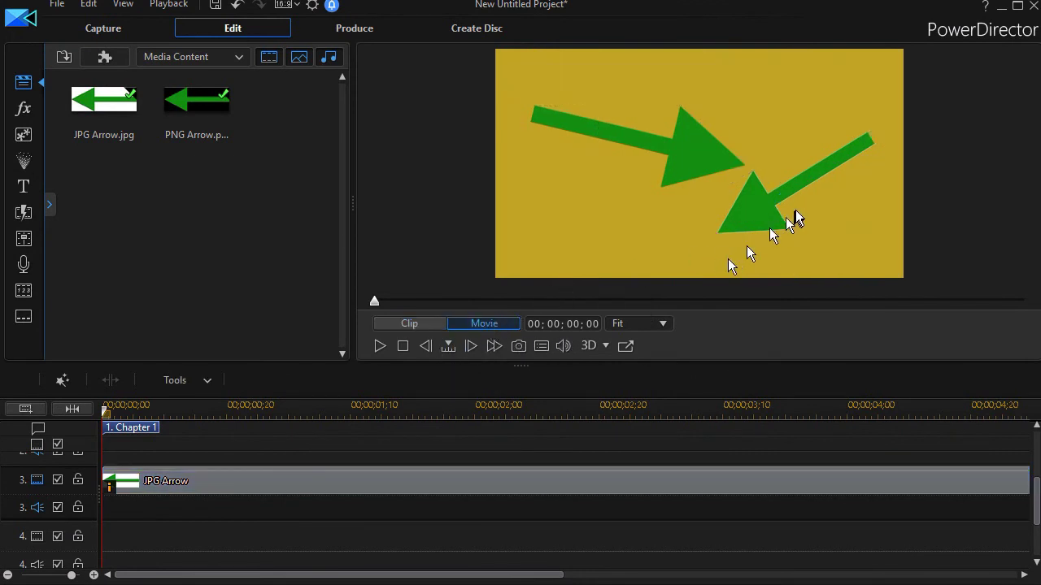